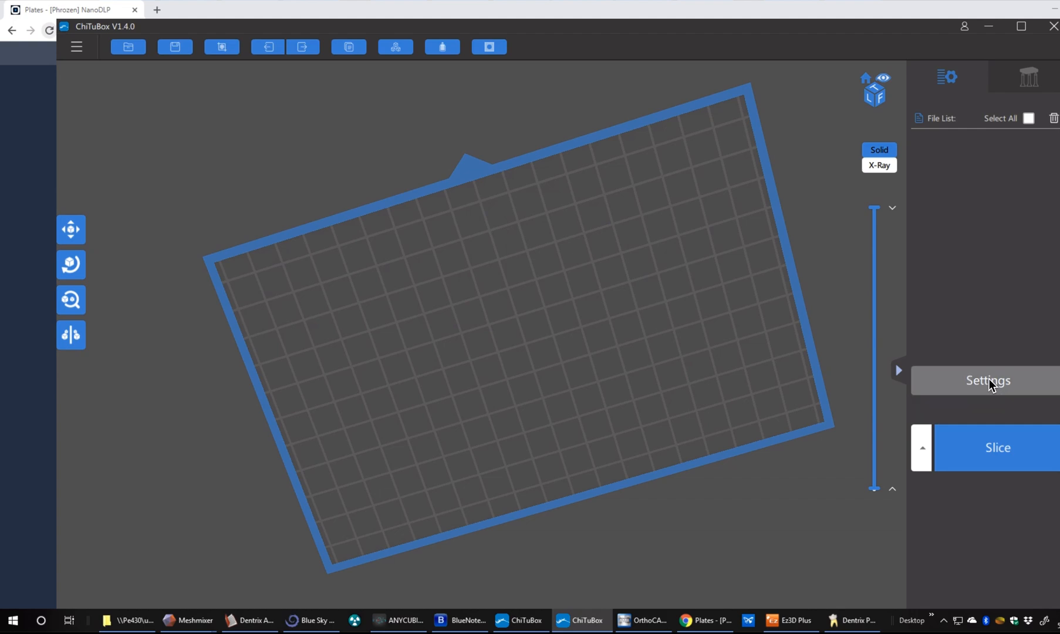
Choose the Phrozen Shuffle XL machine profile in the slicer settings and close them.
{"action": "left_click", "coordinate": [990, 383]}
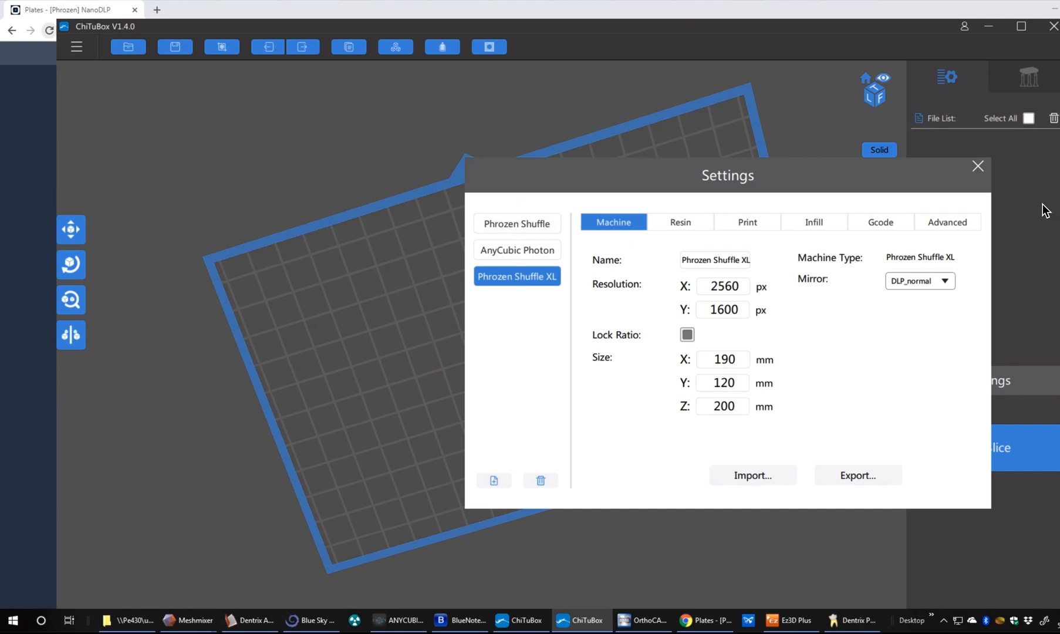
{"action": "left_click", "coordinate": [523, 229]}
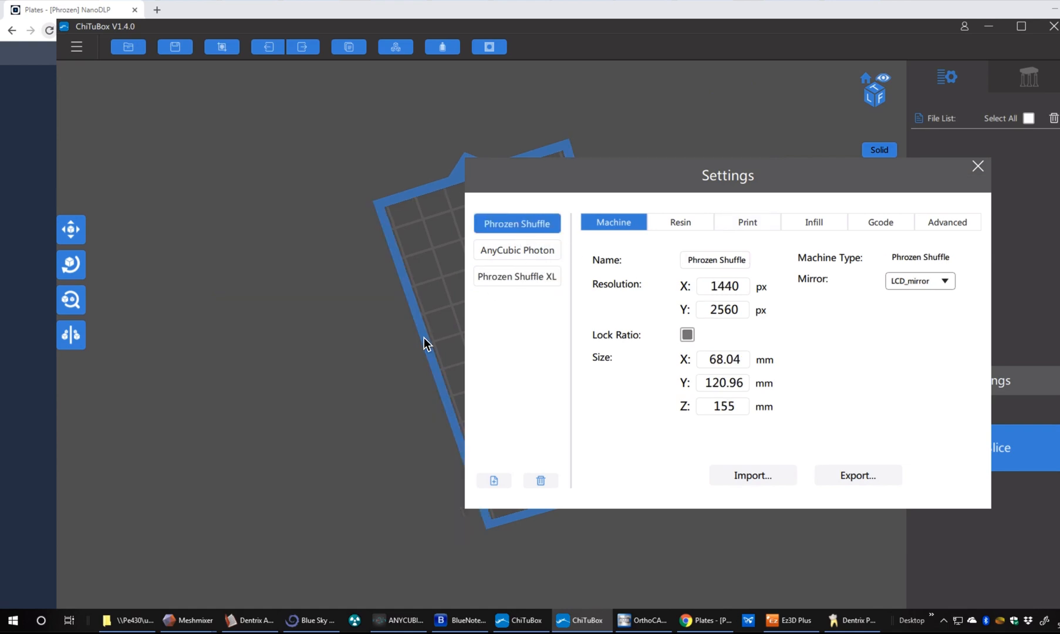
{"action": "left_click", "coordinate": [533, 275]}
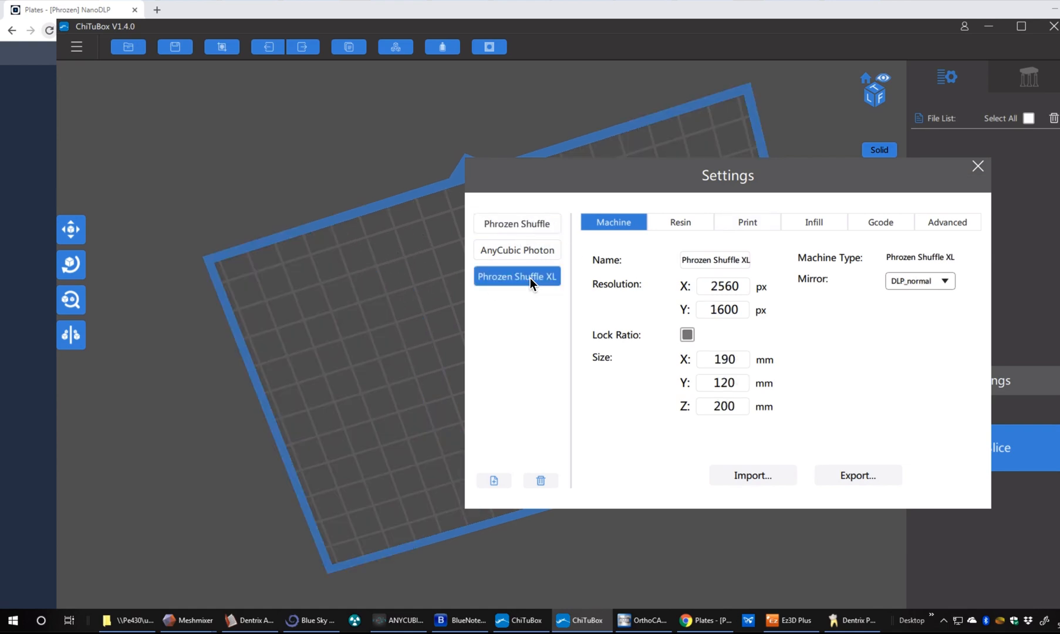
{"action": "left_click", "coordinate": [979, 167]}
Load two copies of b2.stl from the Need to be printed network folder onto the build plate.
{"action": "left_click_drag", "start_coordinate": [426, 13], "coordinate": [426, 32]}
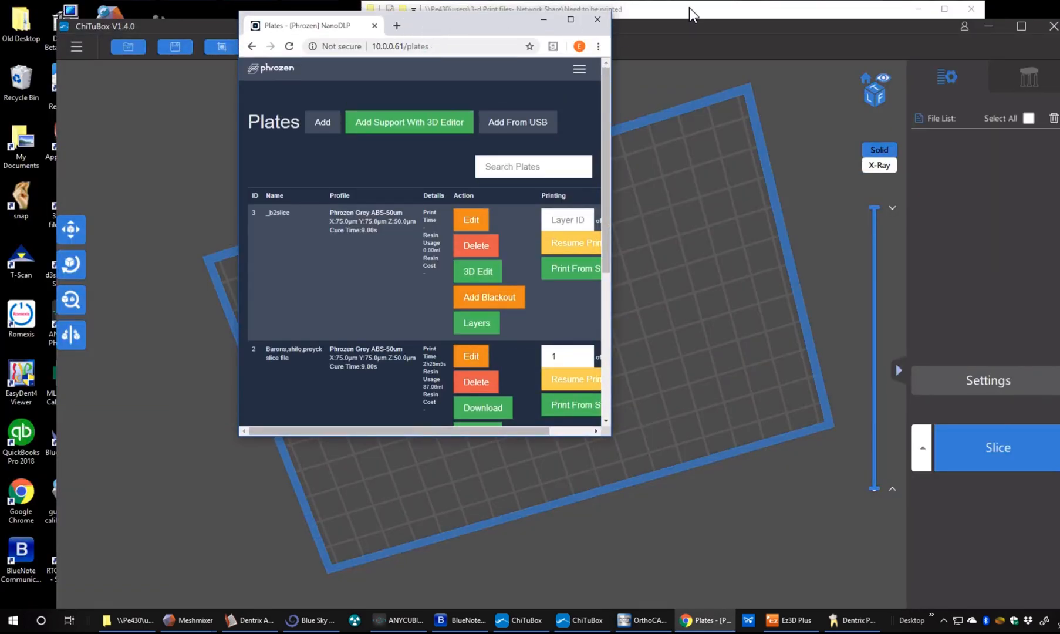
{"action": "left_click", "coordinate": [543, 25]}
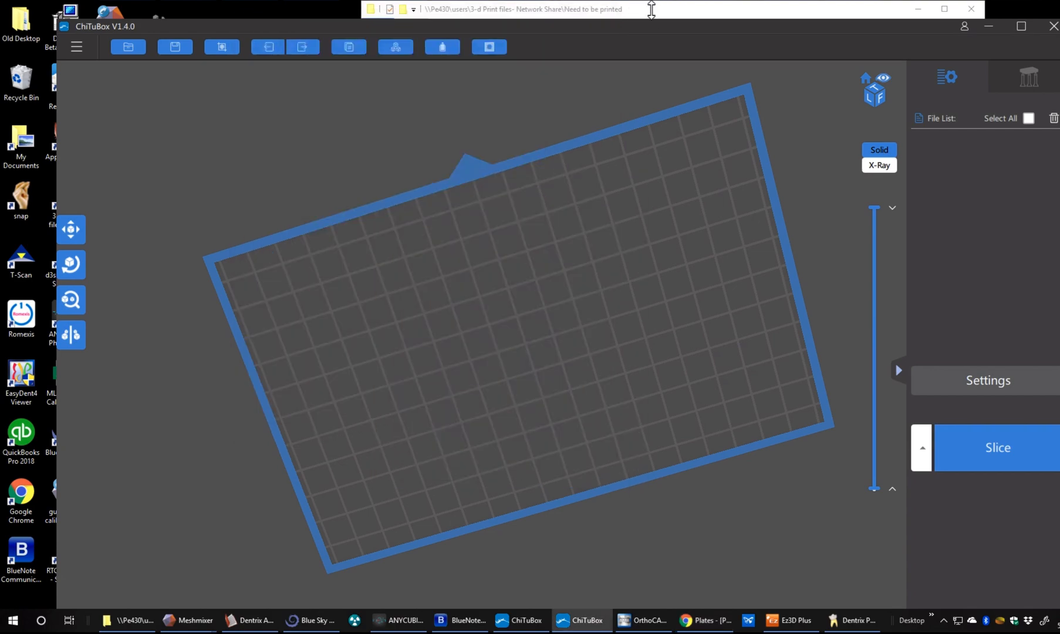
{"action": "left_click", "coordinate": [651, 10]}
{"action": "left_click_drag", "start_coordinate": [608, 228], "coordinate": [302, 299]}
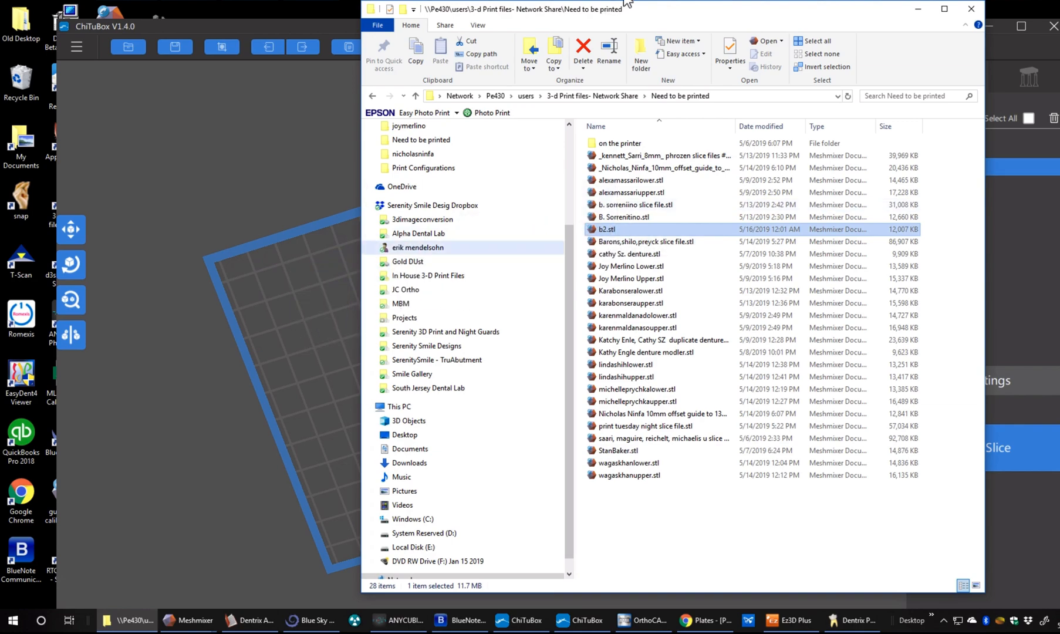
{"action": "left_click", "coordinate": [918, 9]}
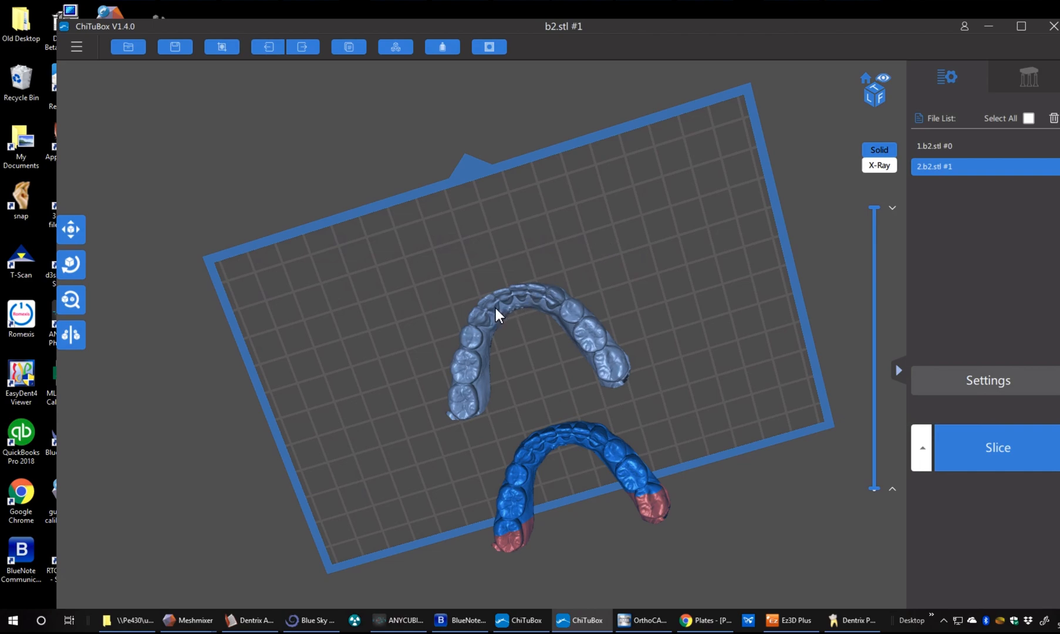
Move the two b2 models side by side so both sit fully within the build plate.
{"action": "left_click_drag", "start_coordinate": [497, 306], "coordinate": [544, 255]}
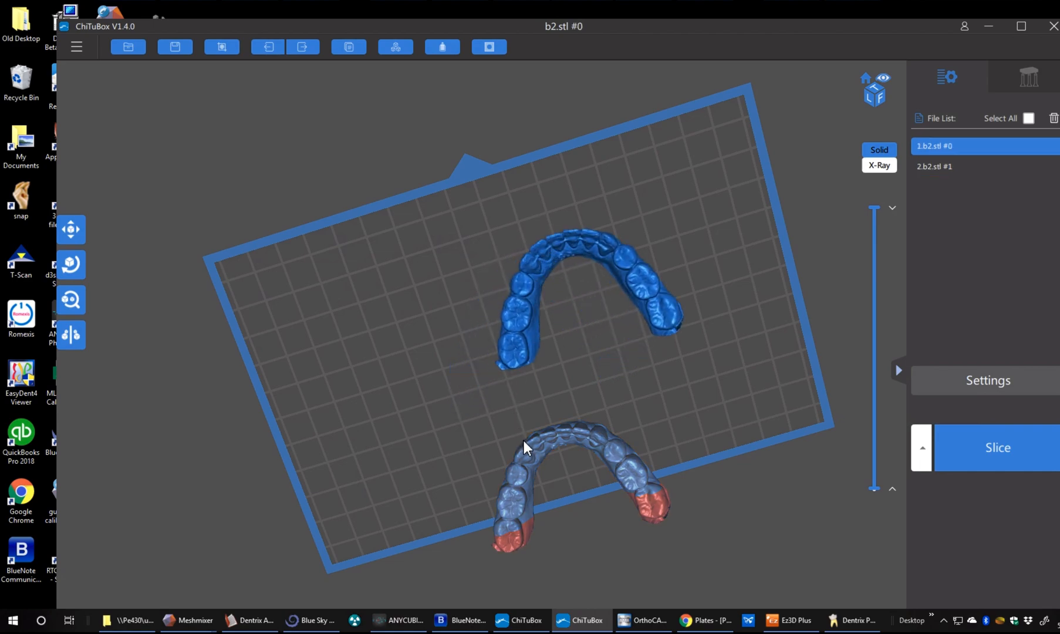
{"action": "left_click_drag", "start_coordinate": [522, 443], "coordinate": [349, 317]}
{"action": "left_click_drag", "start_coordinate": [635, 404], "coordinate": [545, 405]}
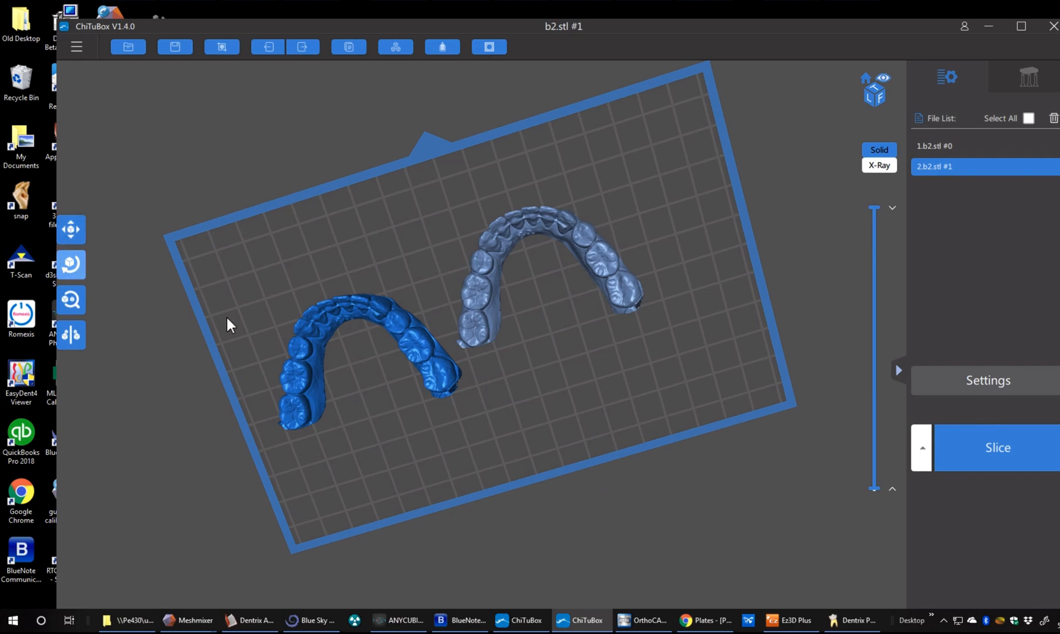
Tilt the second b2 copy off its flat base with the Rotate tool.
{"action": "left_click_drag", "start_coordinate": [331, 316], "coordinate": [360, 317]}
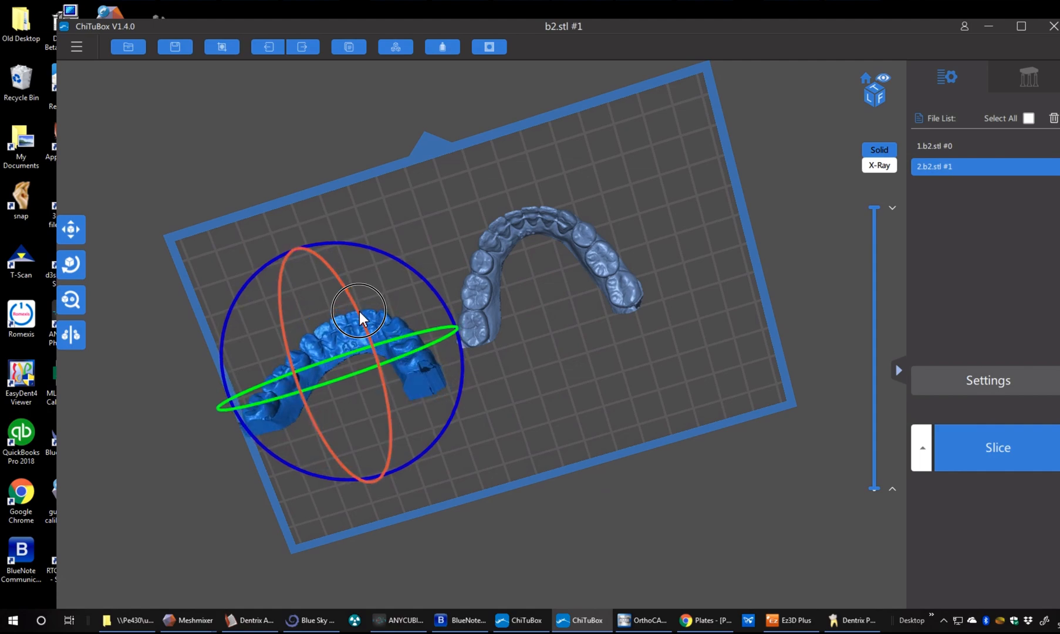
{"action": "left_click_drag", "start_coordinate": [529, 477], "coordinate": [535, 398]}
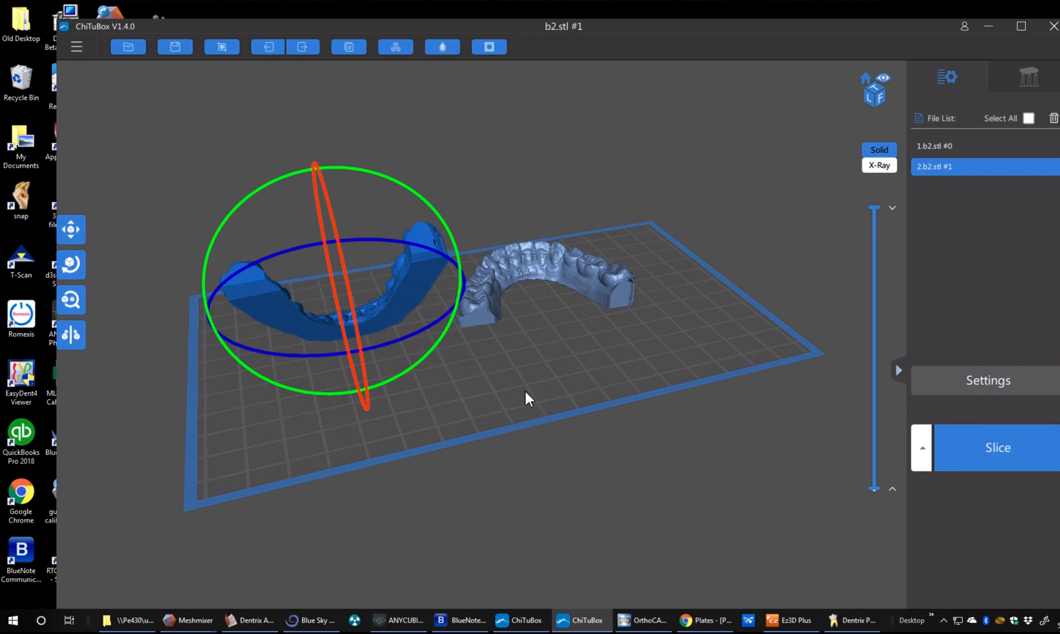
{"action": "left_click_drag", "start_coordinate": [510, 375], "coordinate": [504, 312]}
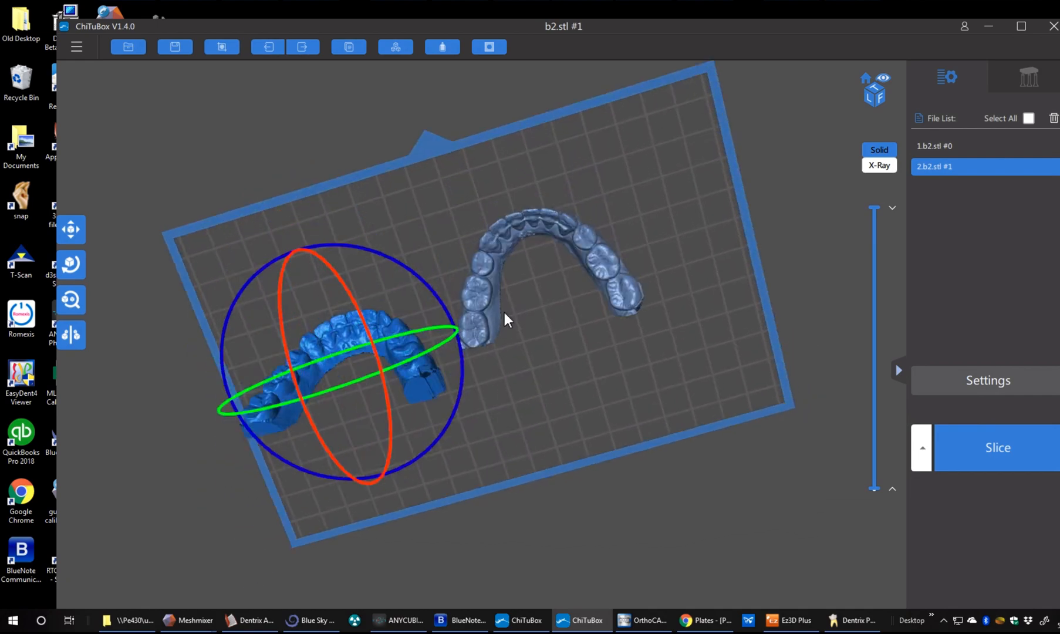
Rotate the first b2 copy about the Z axis to about -99°.
{"action": "left_click", "coordinate": [510, 230]}
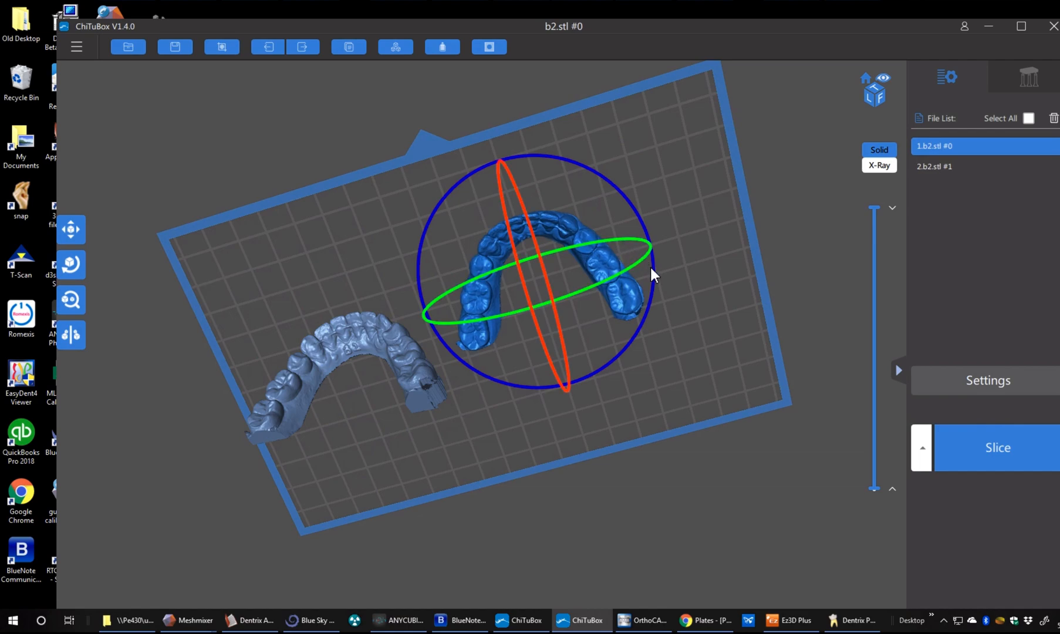
{"action": "left_click_drag", "start_coordinate": [651, 281], "coordinate": [509, 393]}
{"action": "left_click_drag", "start_coordinate": [587, 479], "coordinate": [605, 362]}
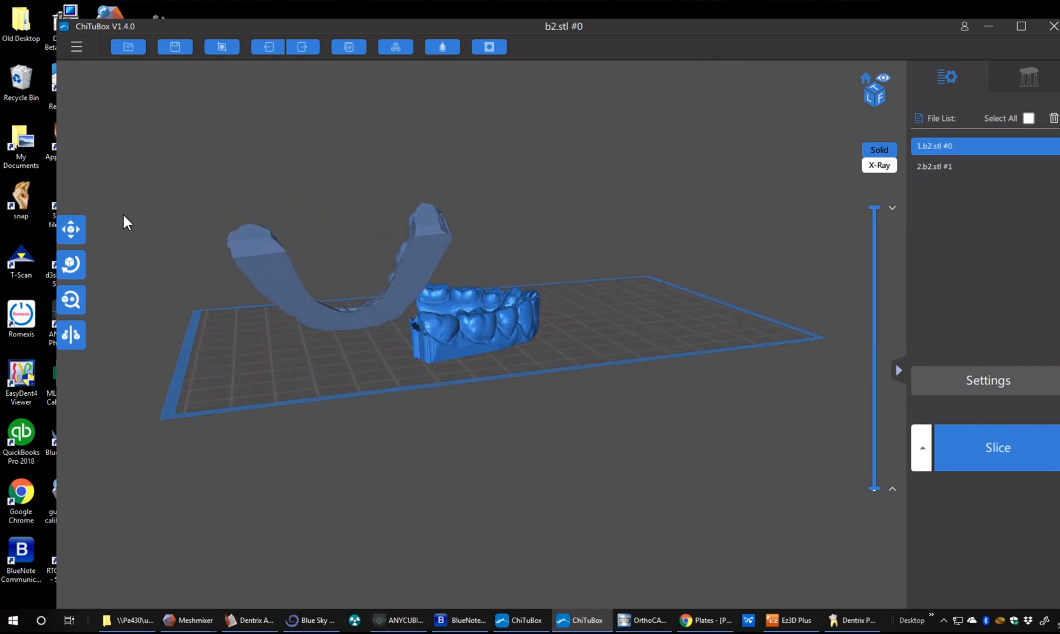
Lay both b2 models flat on the build plate by their base faces using Flatten by face.
{"action": "left_click", "coordinate": [71, 264]}
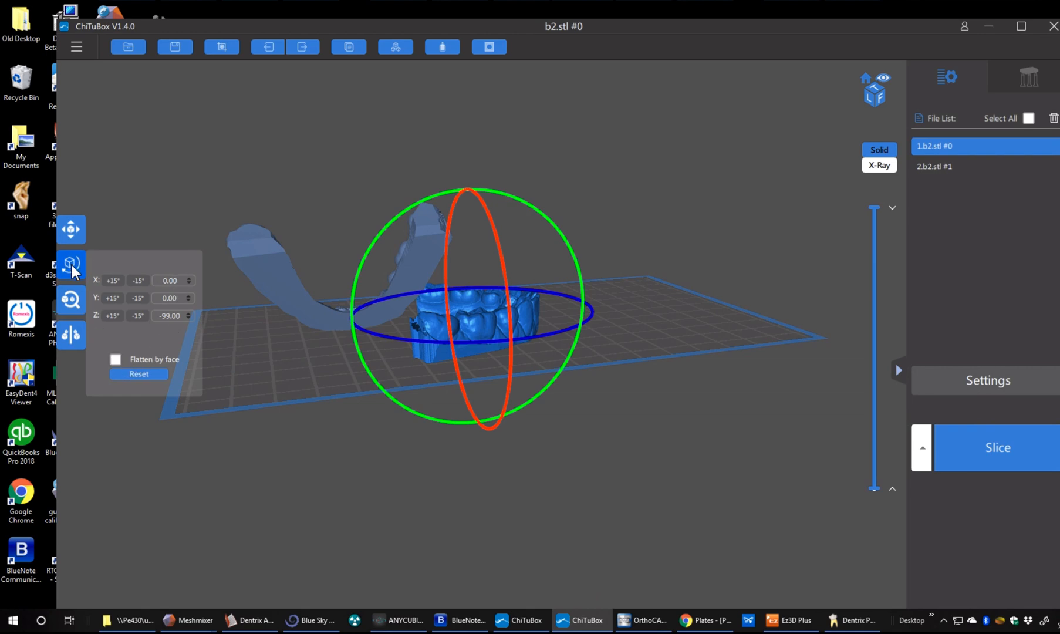
{"action": "left_click", "coordinate": [115, 359]}
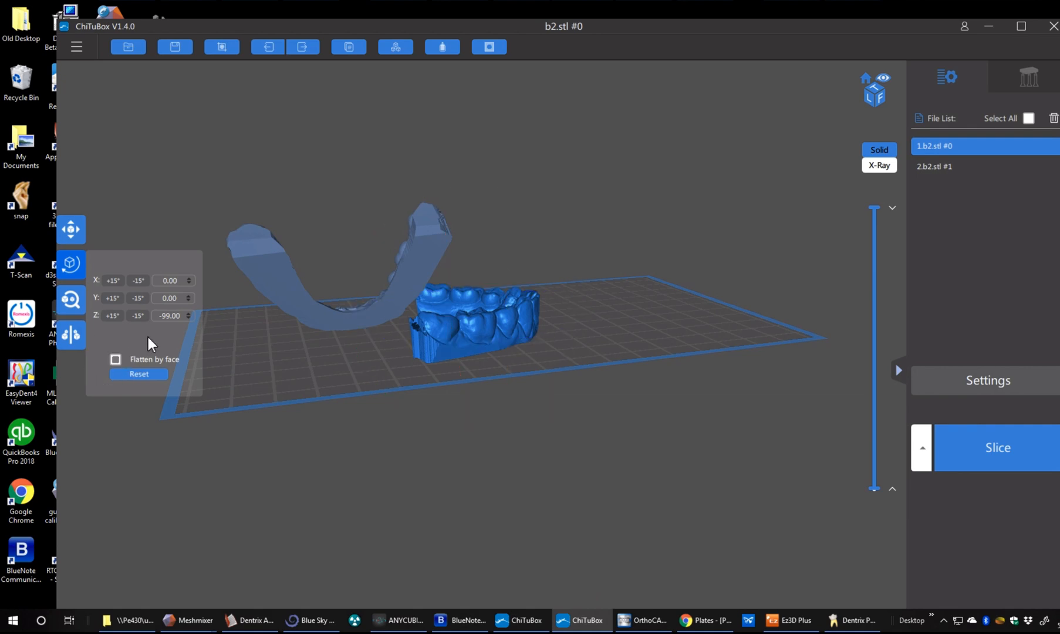
{"action": "left_click", "coordinate": [272, 279]}
{"action": "left_click_drag", "start_coordinate": [385, 397], "coordinate": [387, 354]}
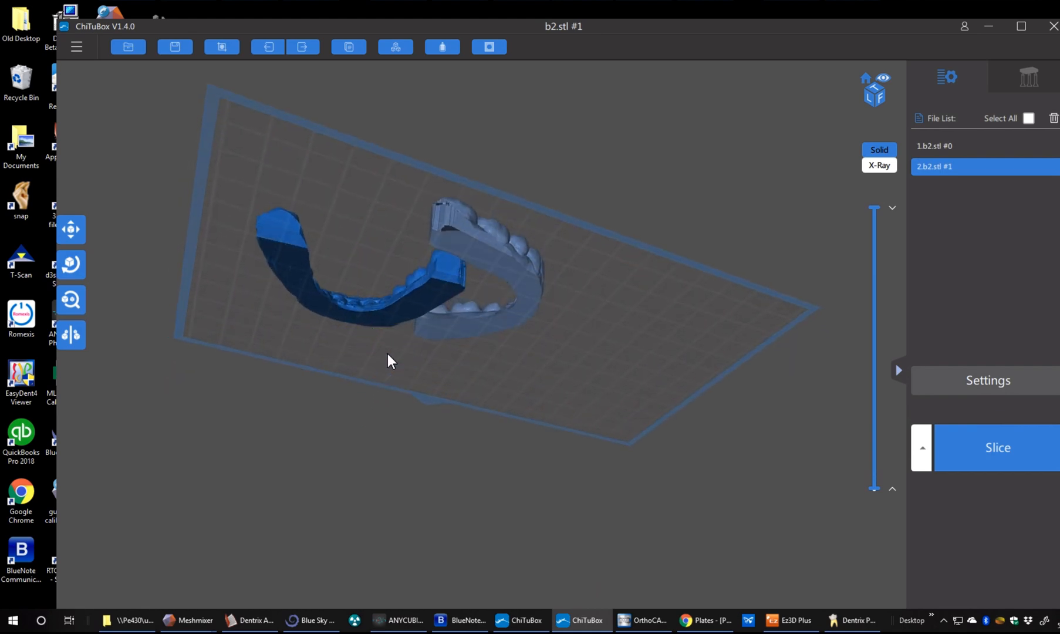
{"action": "left_click", "coordinate": [77, 269]}
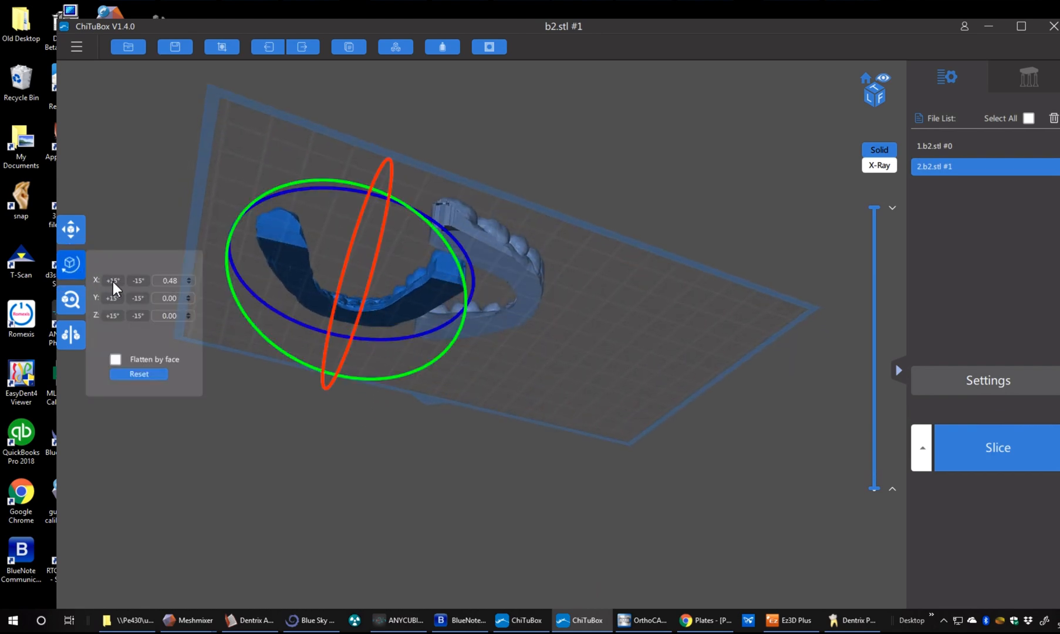
{"action": "left_click", "coordinate": [115, 358]}
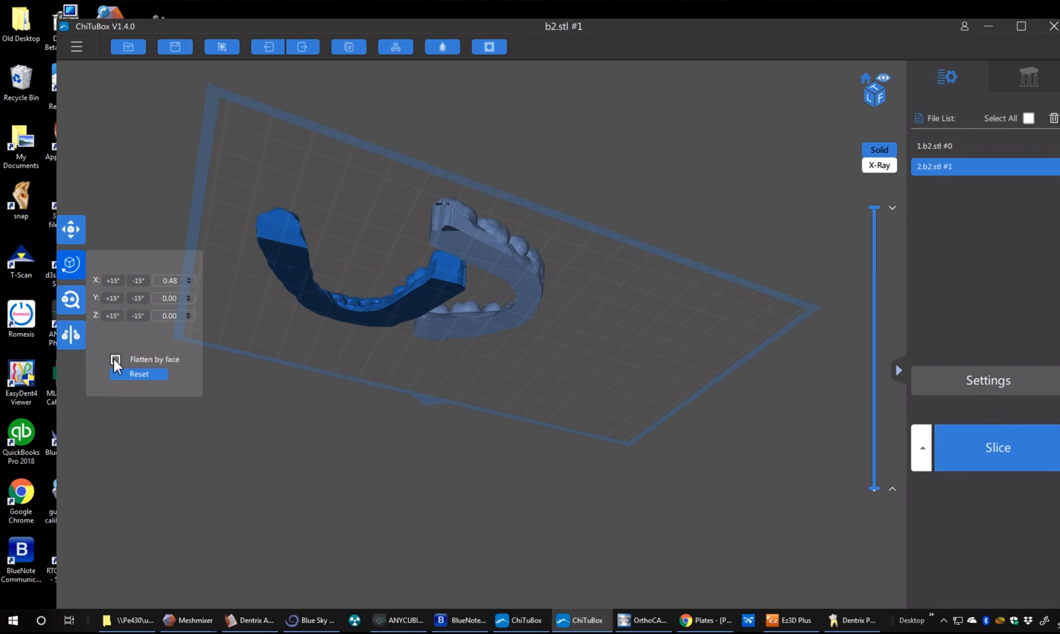
{"action": "left_click", "coordinate": [484, 254]}
{"action": "left_click_drag", "start_coordinate": [614, 167], "coordinate": [586, 288]}
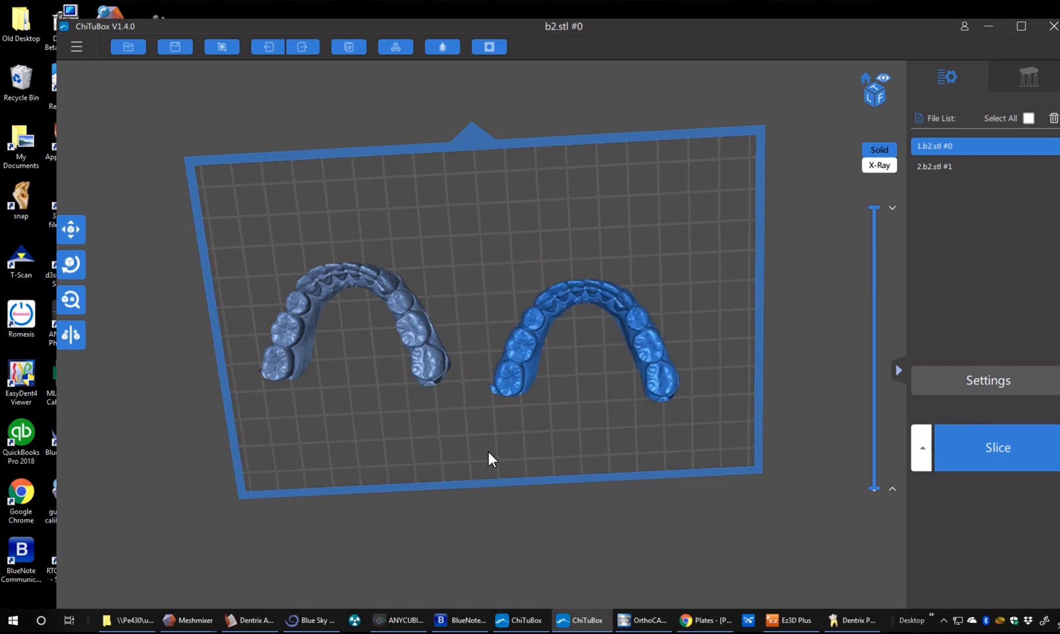
Examine the undersides of both models from below the plate and check them at the first layer.
{"action": "left_click_drag", "start_coordinate": [484, 458], "coordinate": [409, 292]}
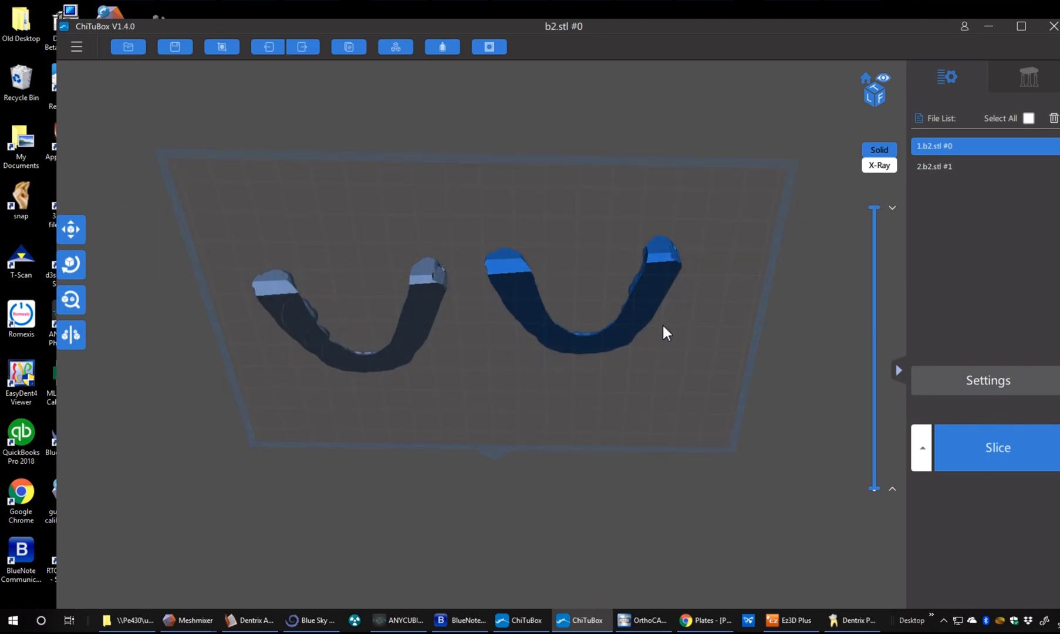
{"action": "left_click_drag", "start_coordinate": [458, 504], "coordinate": [464, 472]}
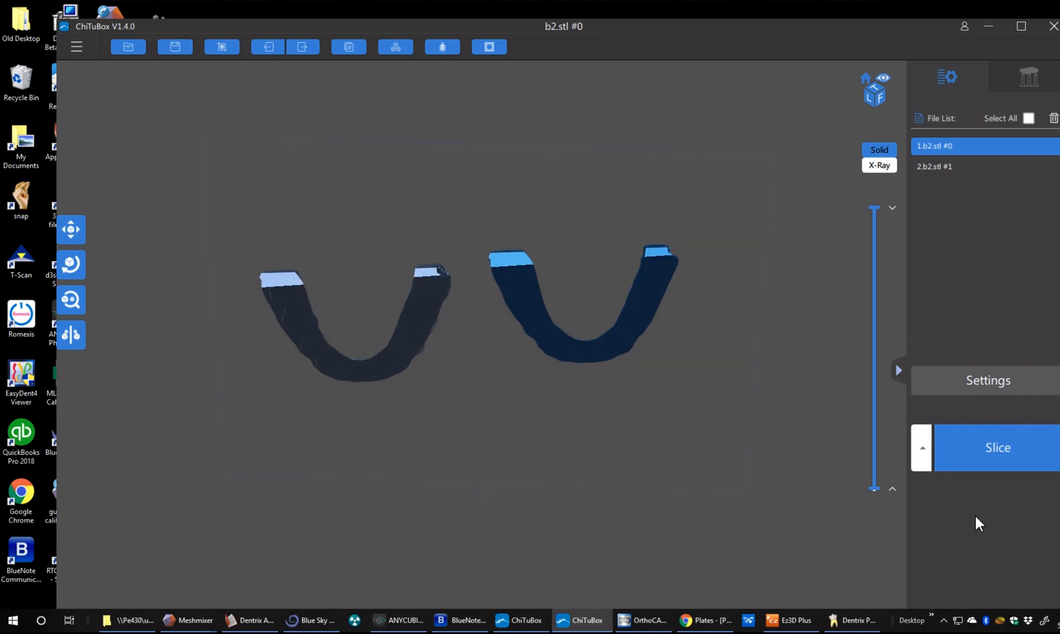
{"action": "left_click", "coordinate": [874, 488]}
{"action": "left_click_drag", "start_coordinate": [872, 486], "coordinate": [873, 489]}
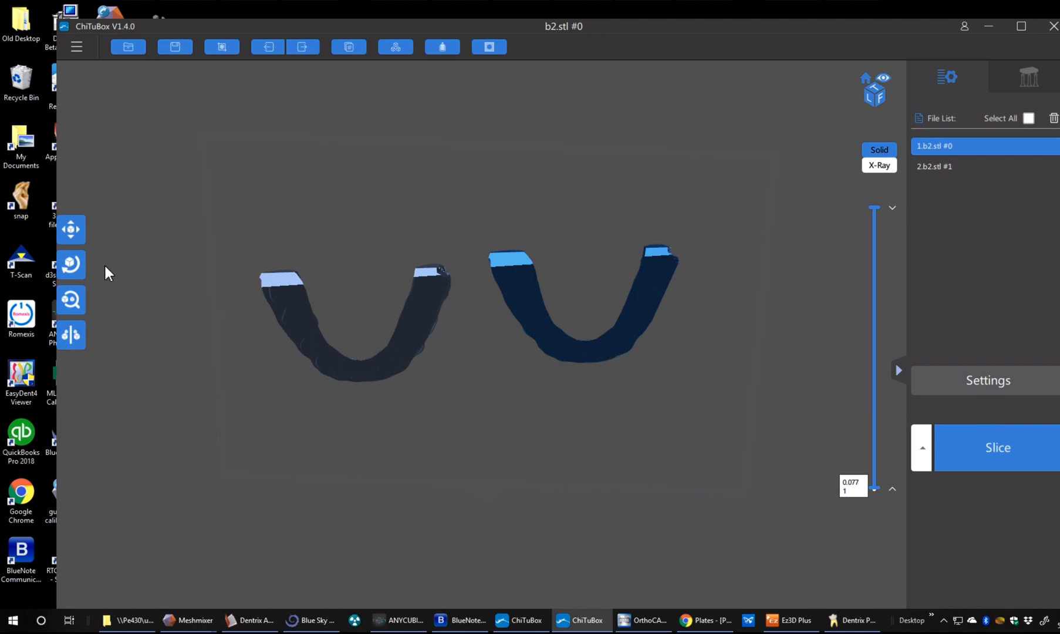
Lower the first b2 copy to a Z position of -2.00, and put it back on the plate.
{"action": "left_click", "coordinate": [71, 229]}
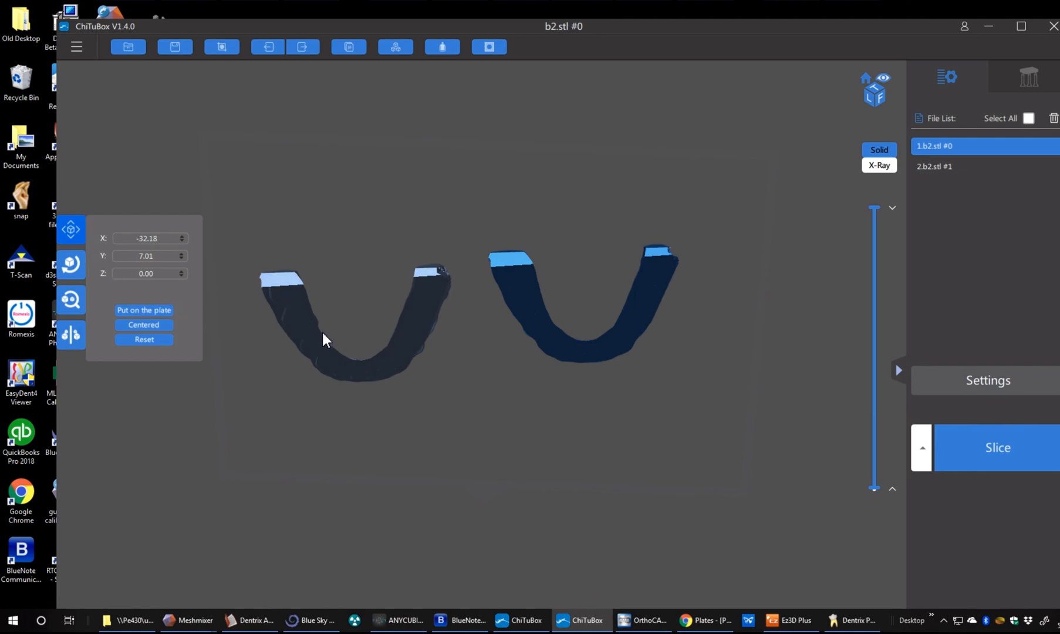
{"action": "left_click", "coordinate": [181, 276]}
{"action": "left_click", "coordinate": [180, 276]}
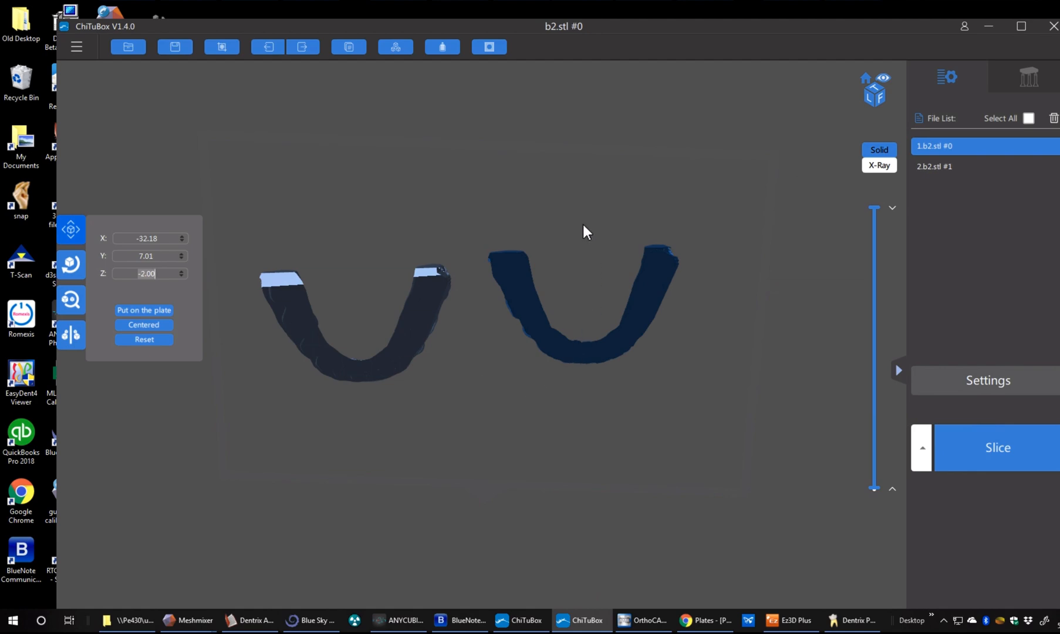
{"action": "left_click_drag", "start_coordinate": [554, 246], "coordinate": [525, 292]}
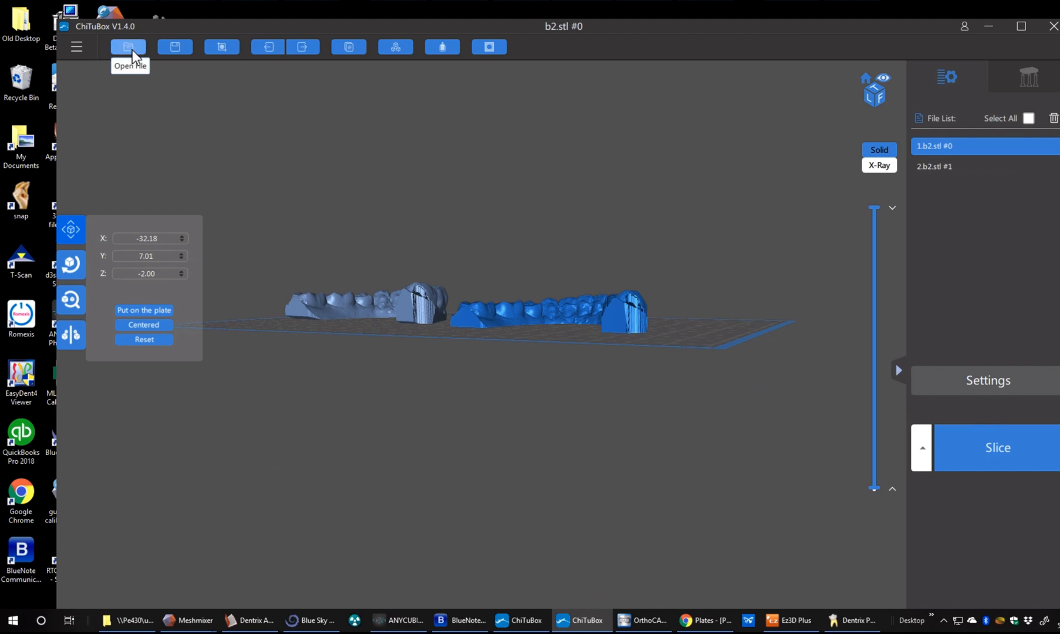
{"action": "left_click", "coordinate": [153, 312]}
Save the arranged models as _b2slice.stl in the Need to be printed folder, replacing the existing file.
{"action": "left_click", "coordinate": [183, 44]}
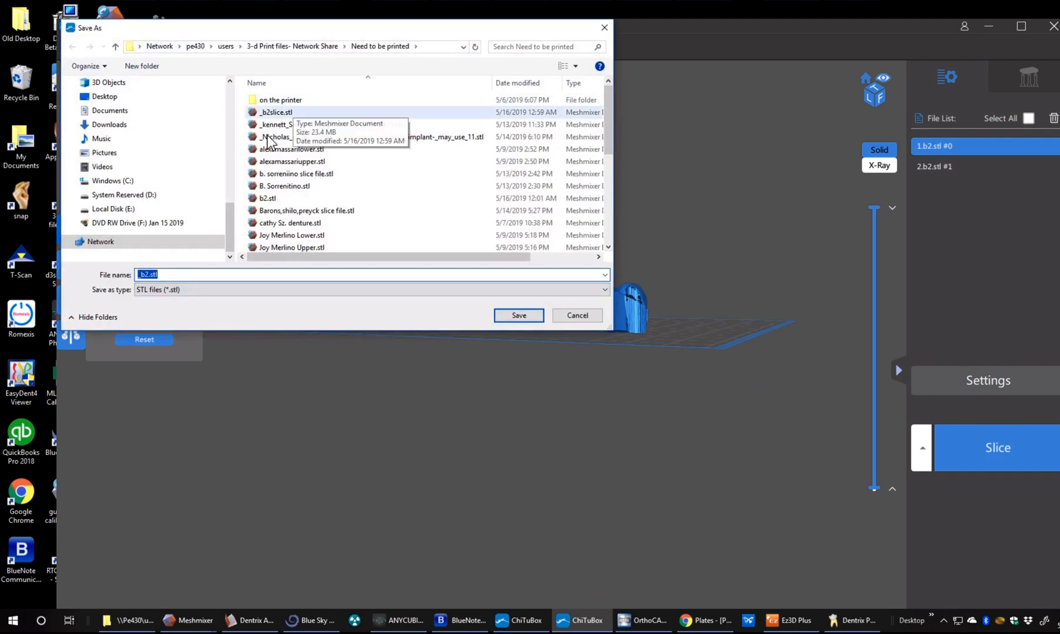
{"action": "left_click", "coordinate": [282, 112]}
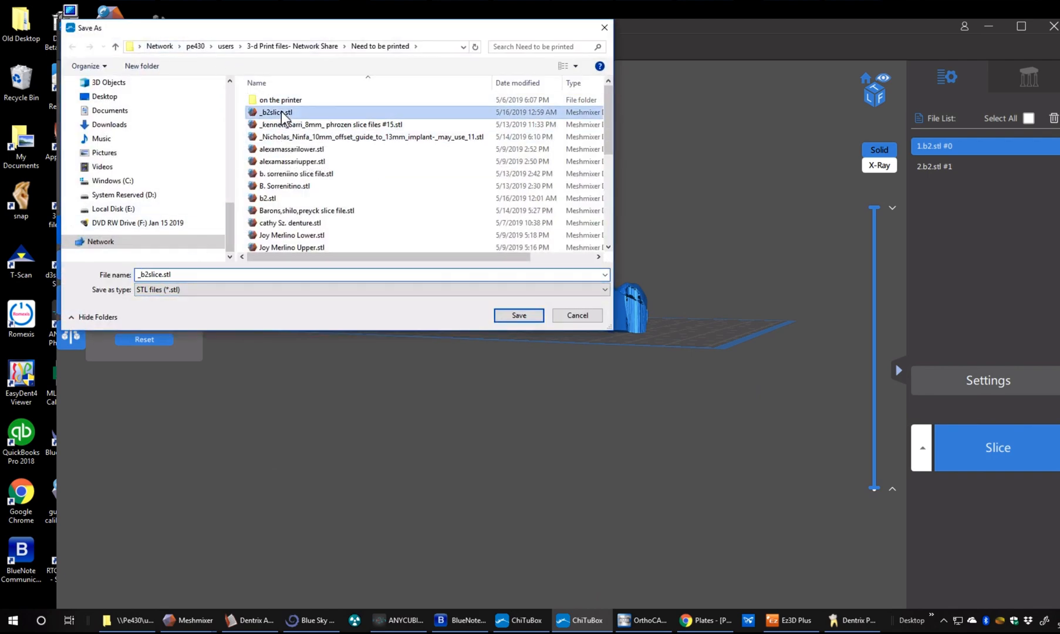
{"action": "left_click", "coordinate": [517, 316]}
{"action": "left_click", "coordinate": [582, 312]}
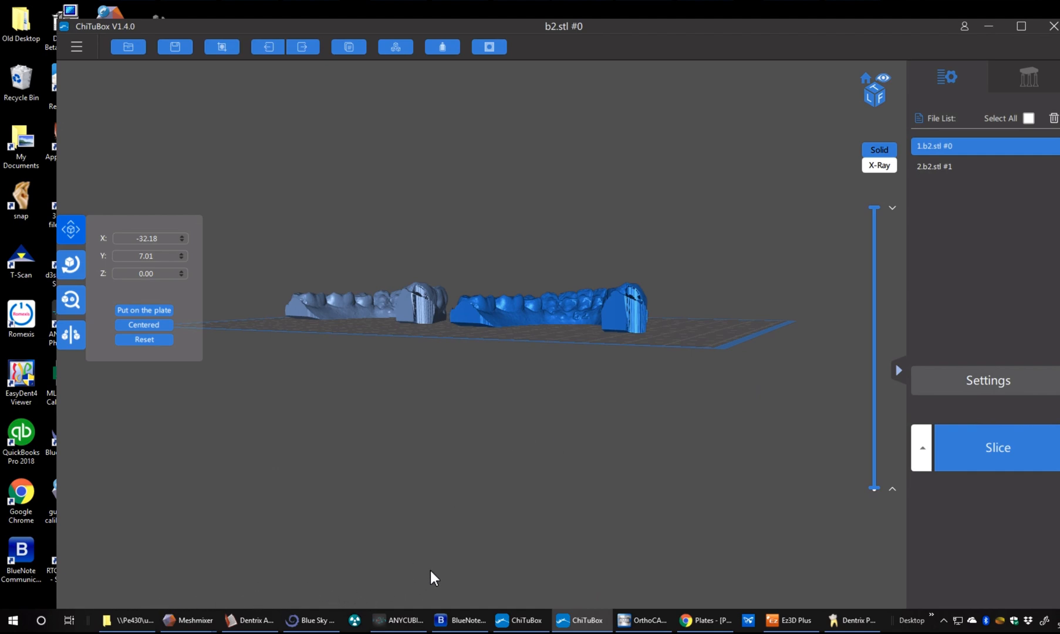
Switch to the NanoDLP page in Chrome and start a new plate with _b2slice.stl as its plate file.
{"action": "left_click", "coordinate": [698, 621]}
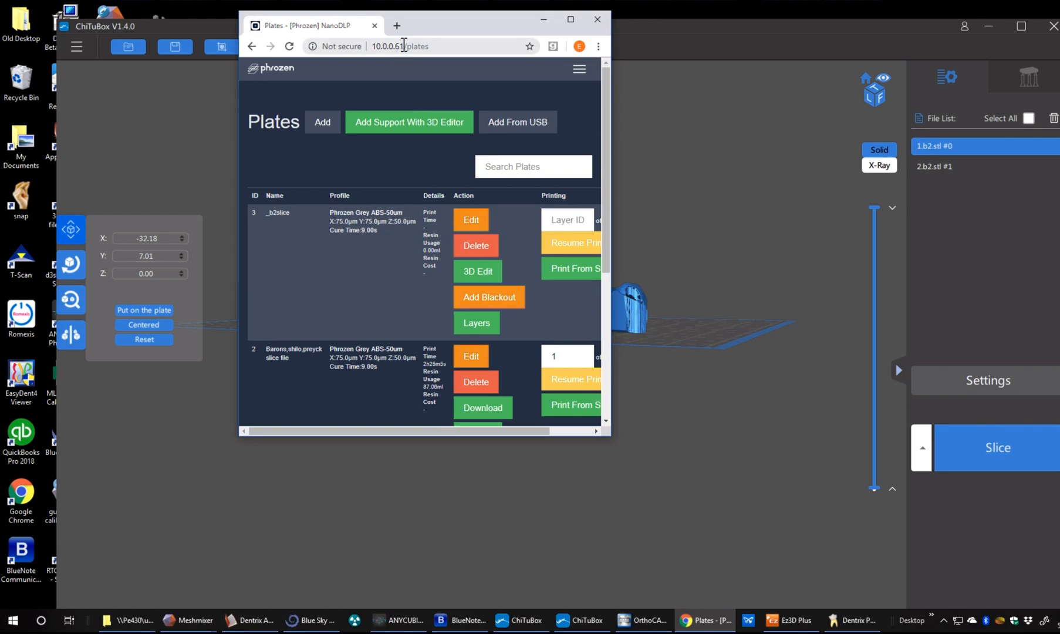
{"action": "left_click", "coordinate": [570, 21]}
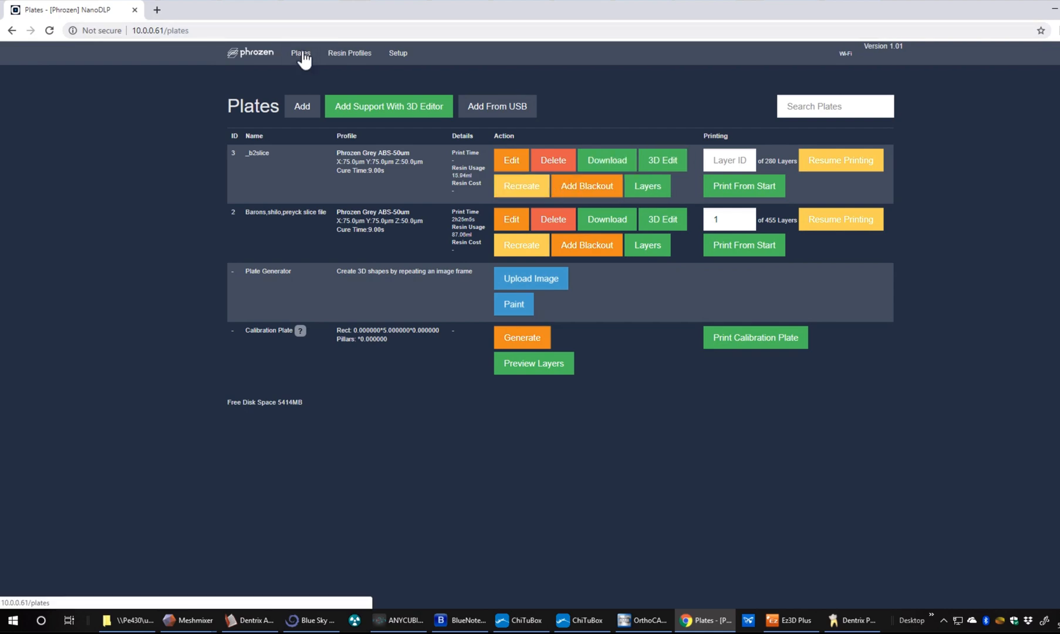
{"action": "left_click", "coordinate": [309, 111]}
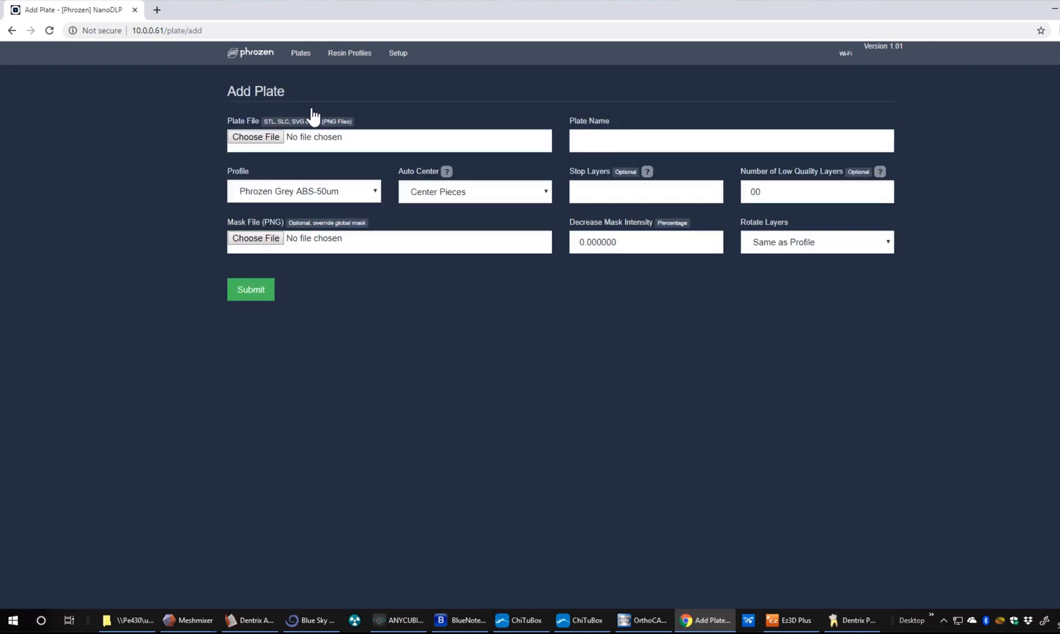
{"action": "left_click", "coordinate": [267, 136]}
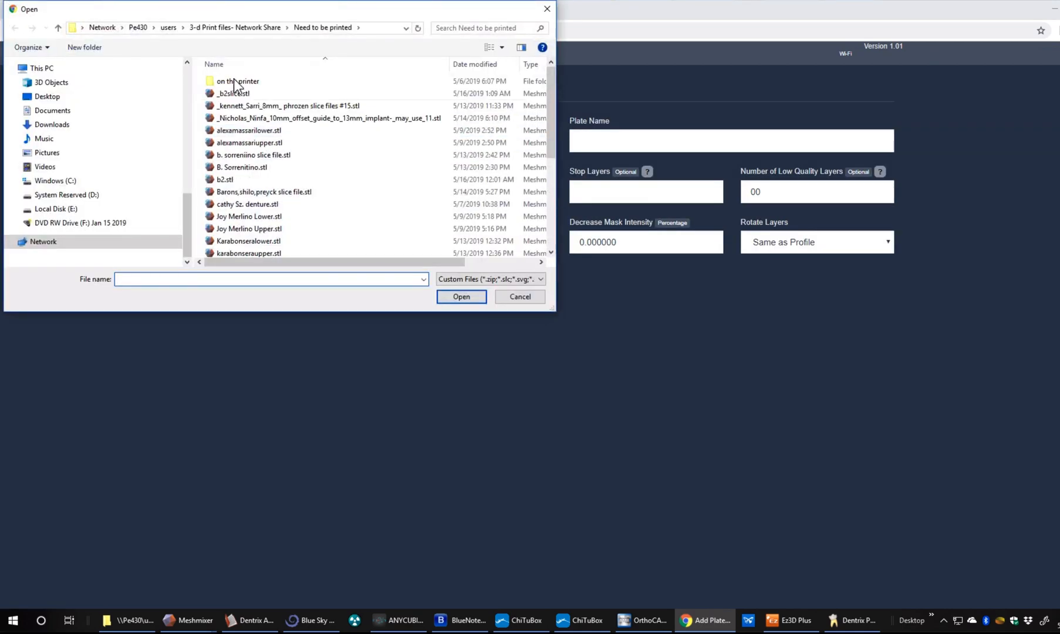
{"action": "left_click", "coordinate": [235, 94]}
{"action": "left_click", "coordinate": [461, 296]}
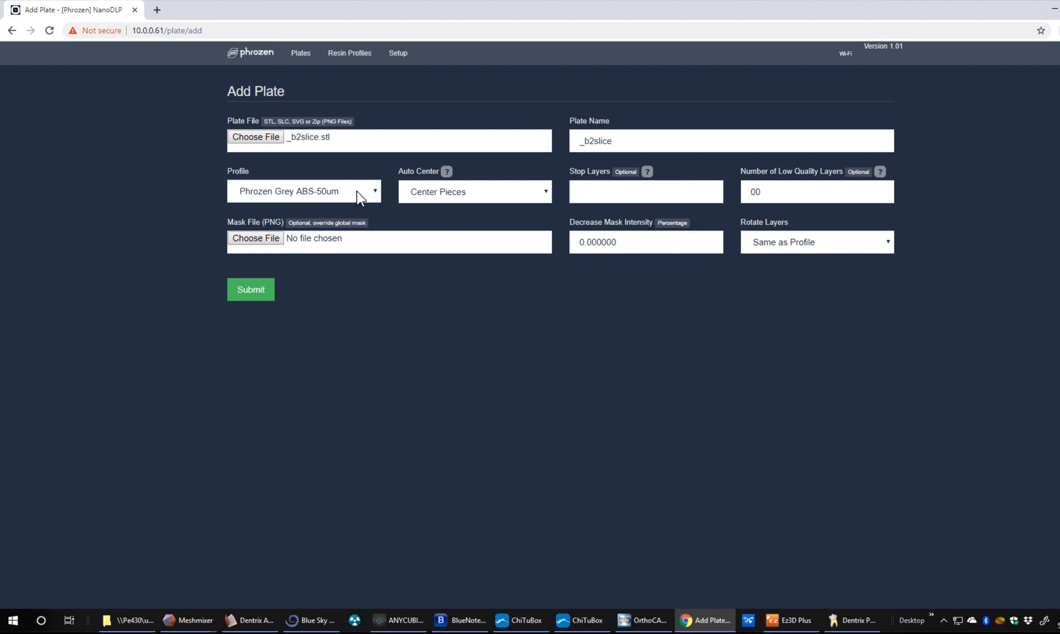
Keep the Phrozen Grey ABS-50um resin profile for the _b2slice plate and submit the plate for slicing.
{"action": "left_click", "coordinate": [374, 194]}
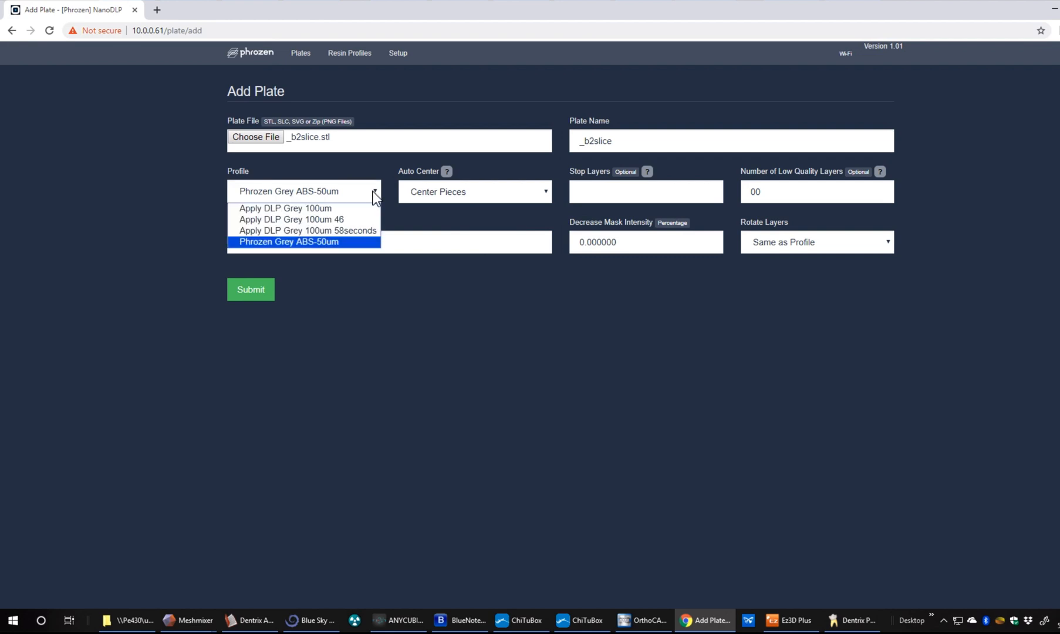
{"action": "left_click", "coordinate": [373, 191]}
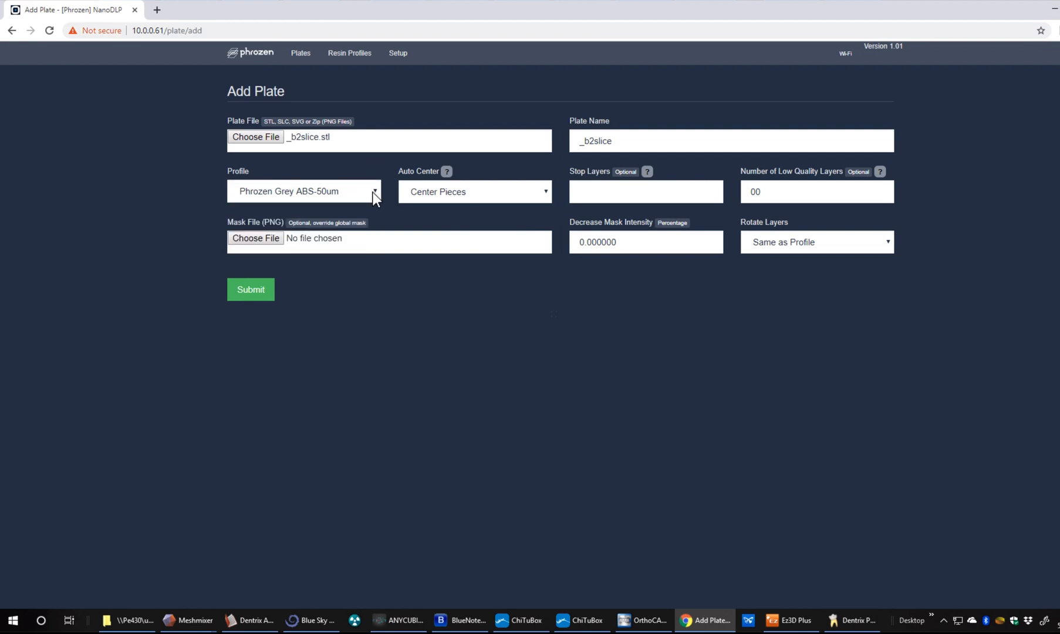
{"action": "left_click", "coordinate": [254, 293]}
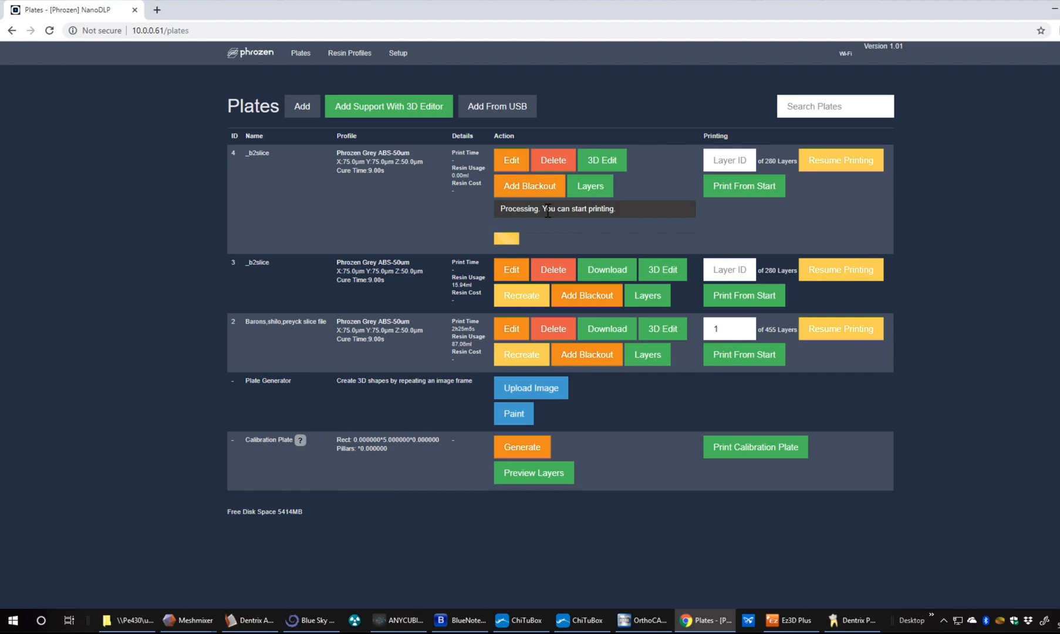
Preview the layers of the newly added _b2slice plate, return to the plate list, and open its layer preview again.
{"action": "left_click", "coordinate": [590, 186]}
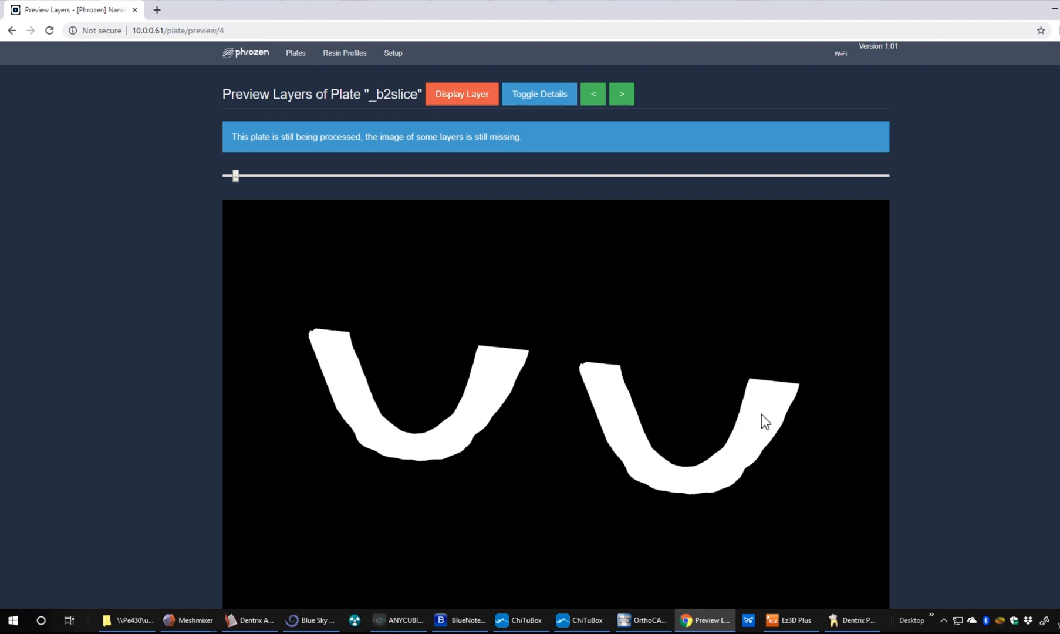
{"action": "left_click", "coordinate": [293, 53]}
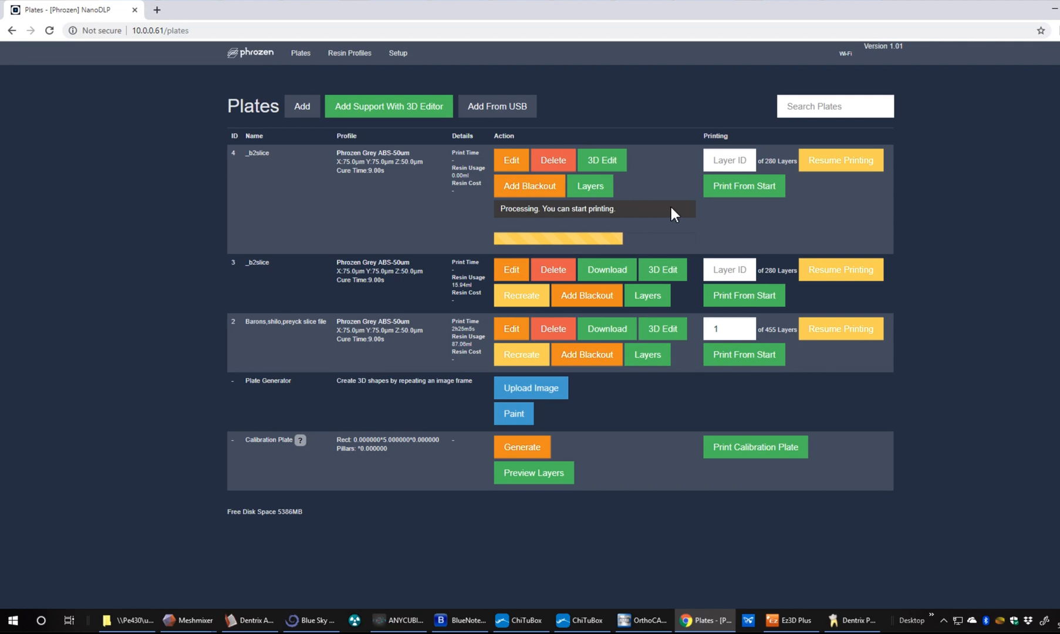
{"action": "key", "text": "XF86AudioLowerVolume"}
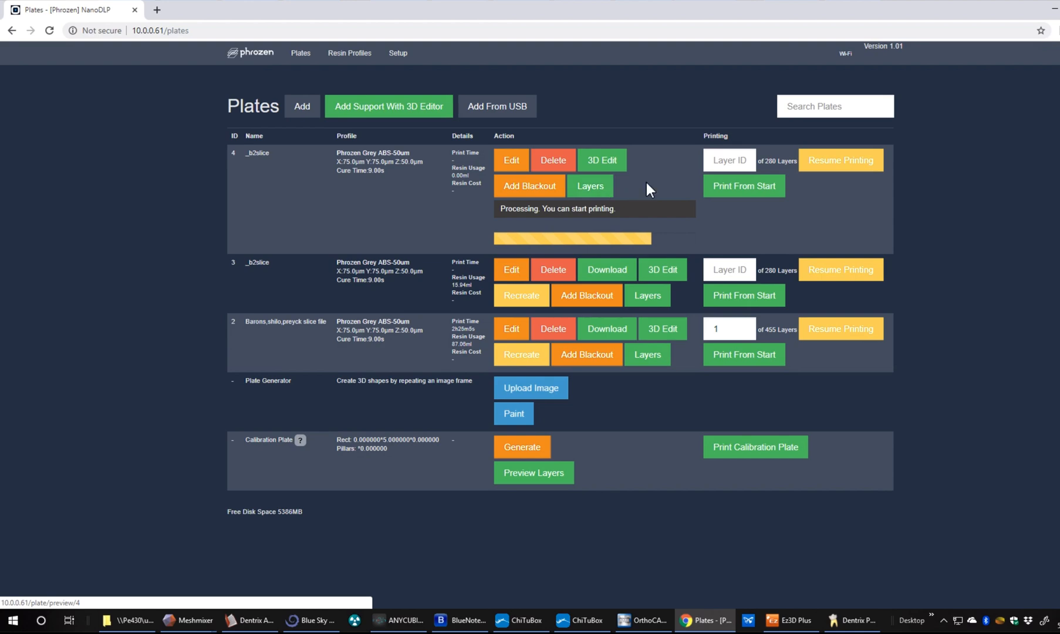
{"action": "key", "text": "XF86AudioLowerVolume"}
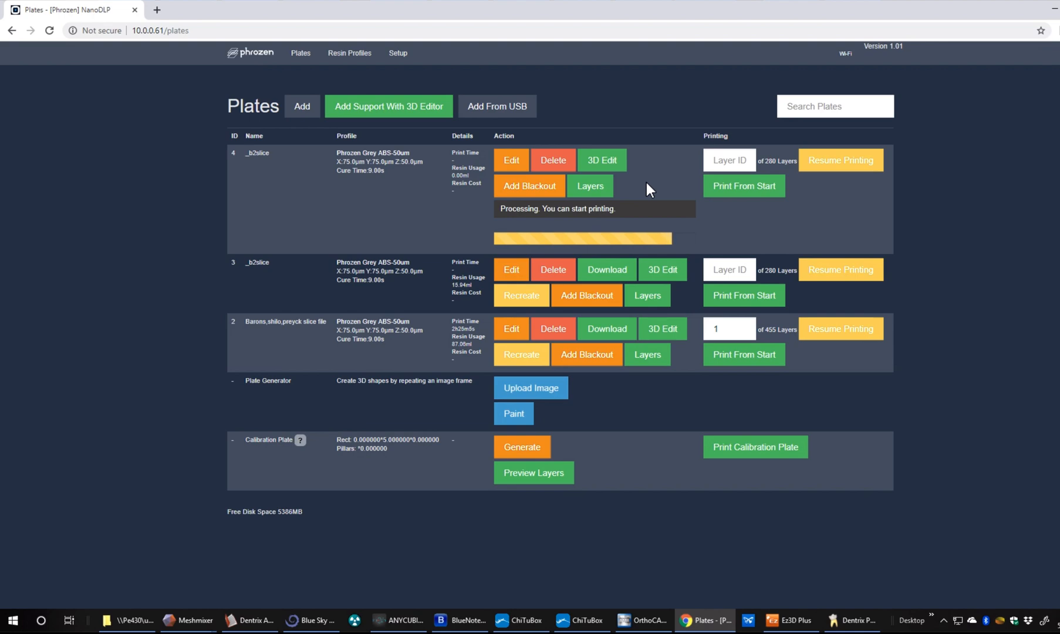
{"action": "left_click", "coordinate": [591, 187]}
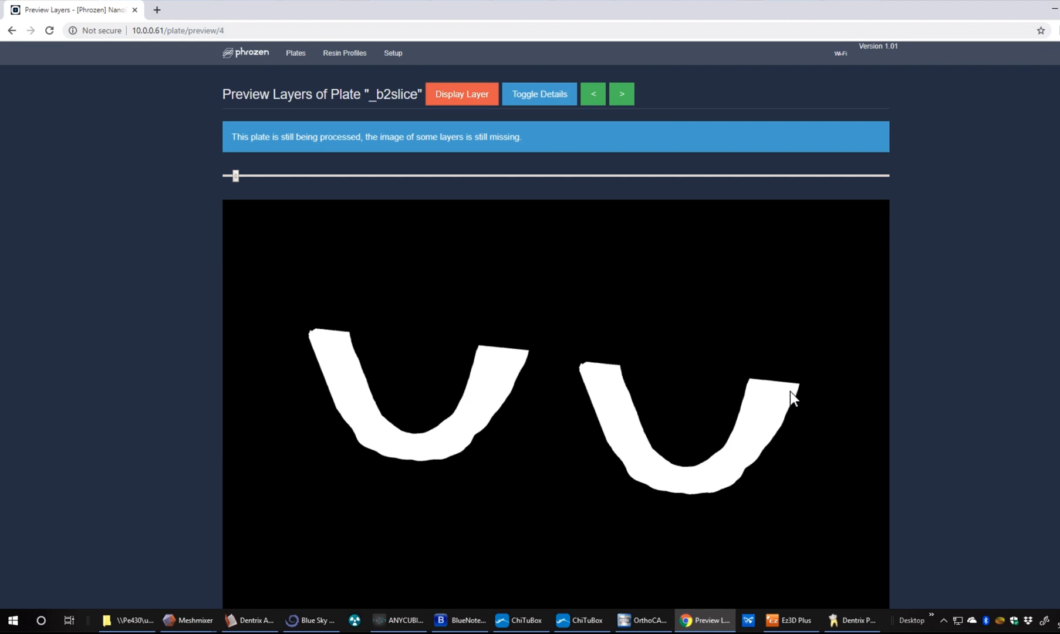
{"action": "key", "text": "XF86AudioRaiseVolume"}
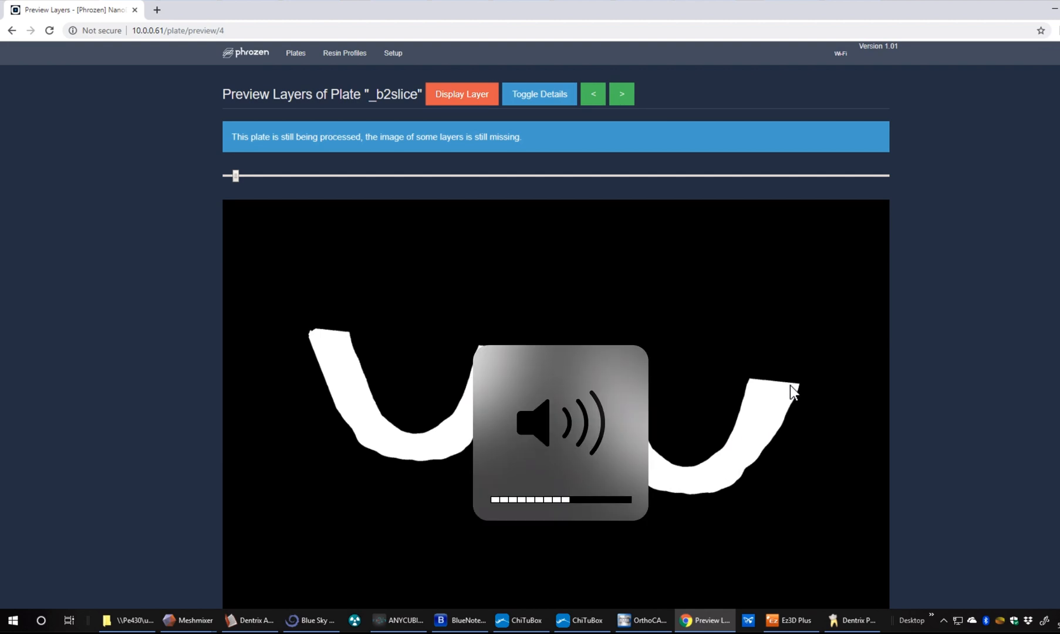